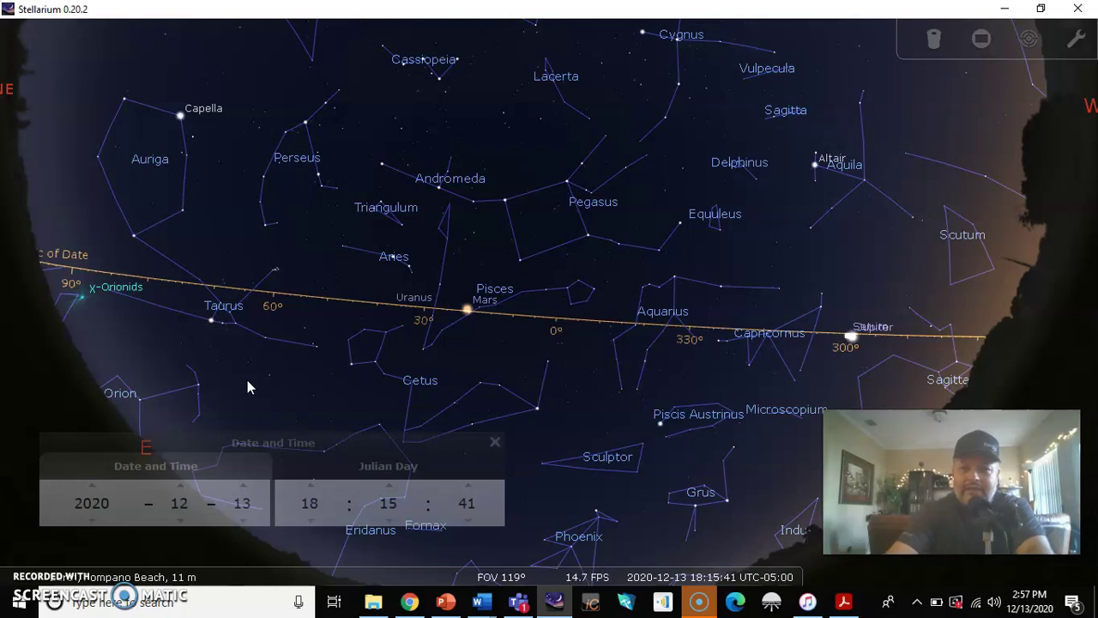
Step: Check the details of Mars, Saturn and Jupiter, then clear the selection
left_click(465, 312)
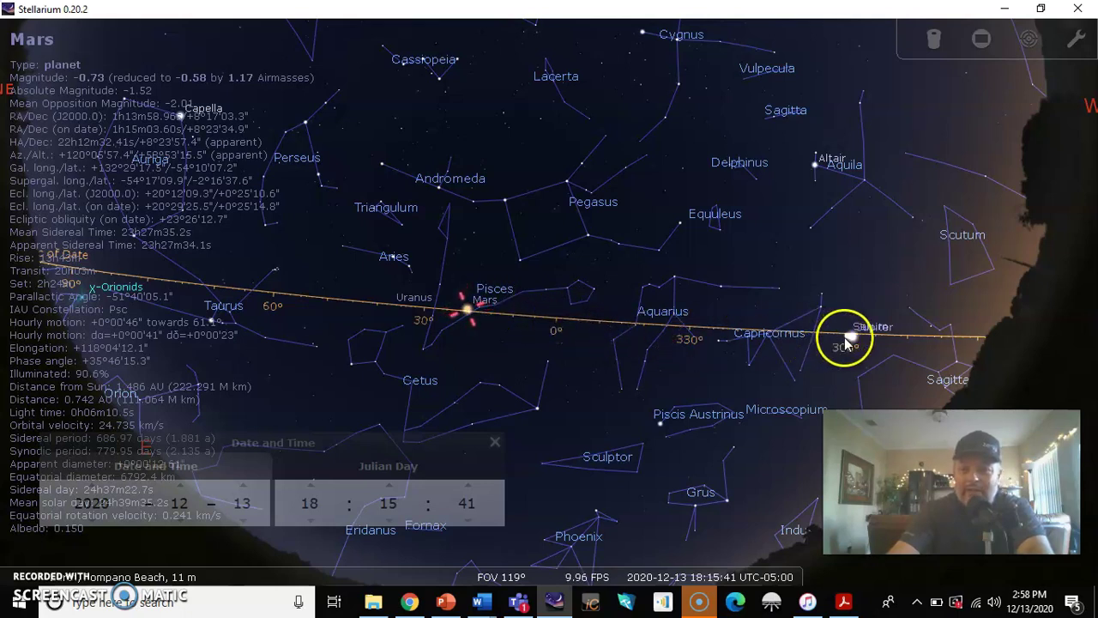
left_click(853, 338)
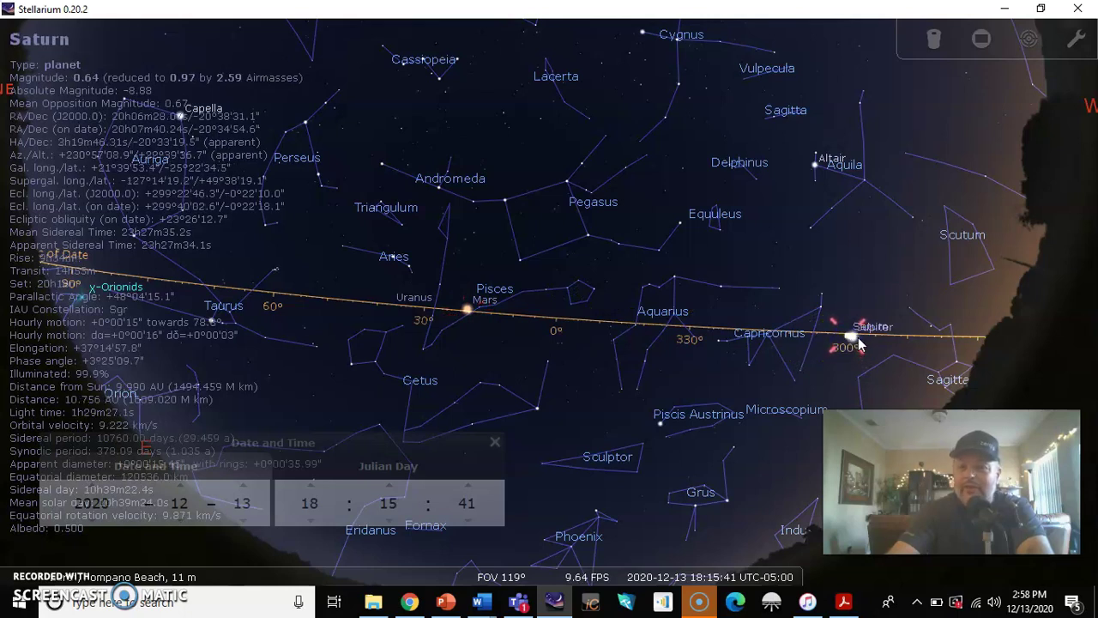
left_click(850, 338)
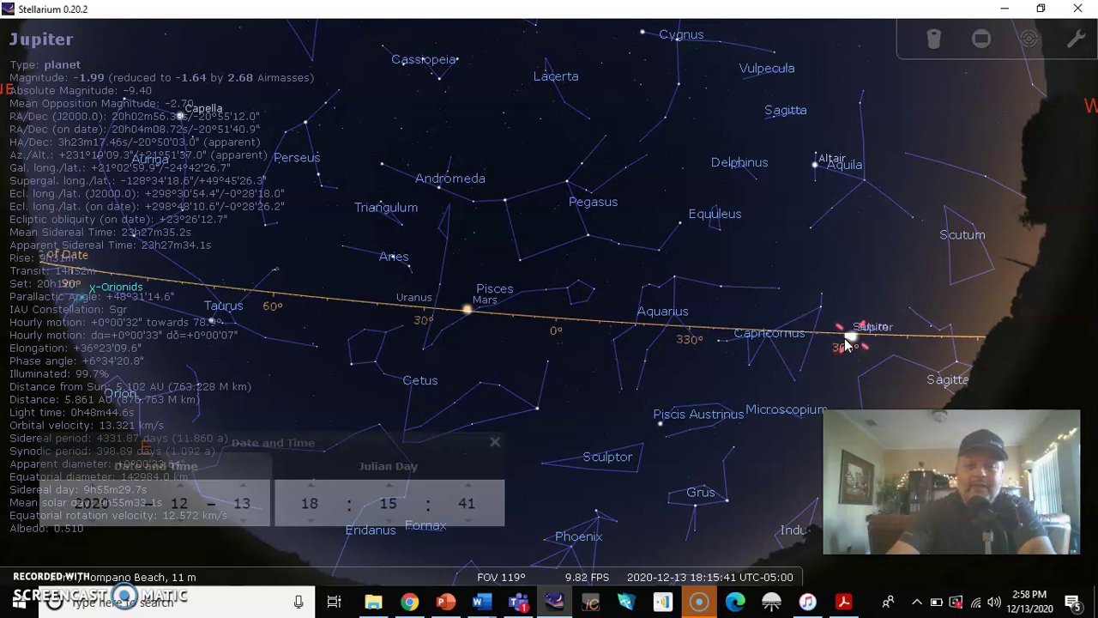
right_click(844, 338)
left_click(823, 277)
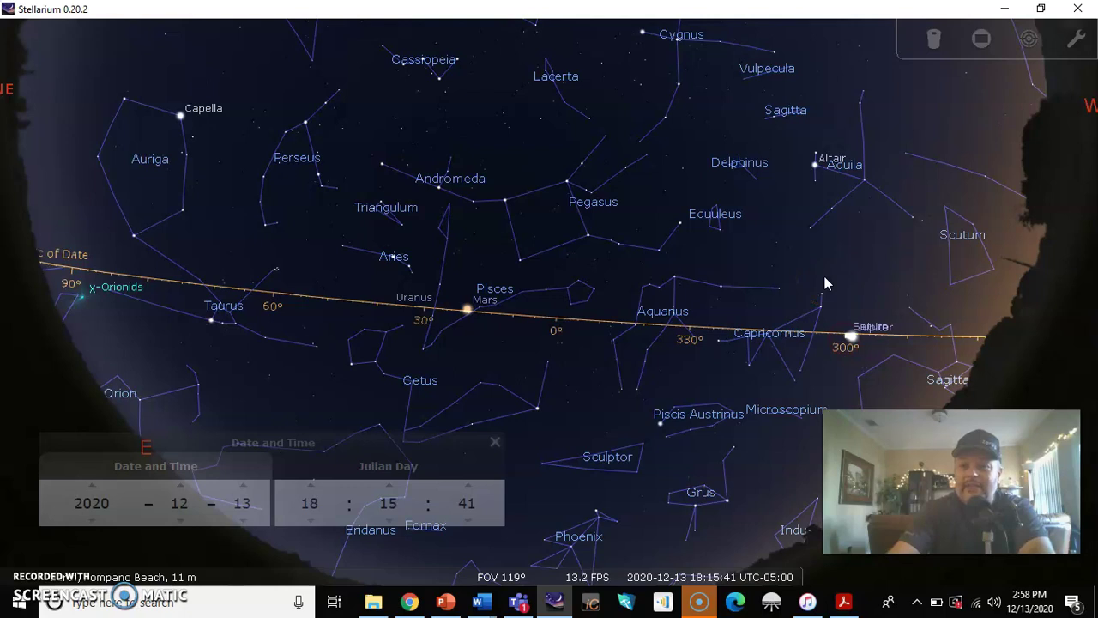
Step: Turn west and down, zoom to about 23° and frame Saturn and Jupiter beside the ecliptic
key("Right")
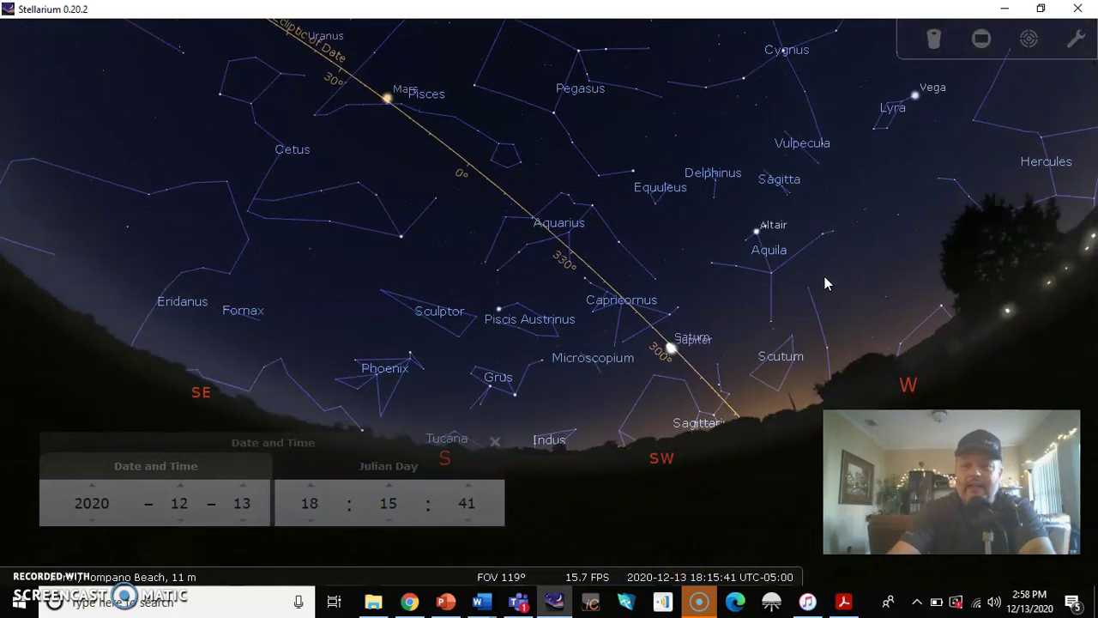
key("Down")
left_click(614, 321)
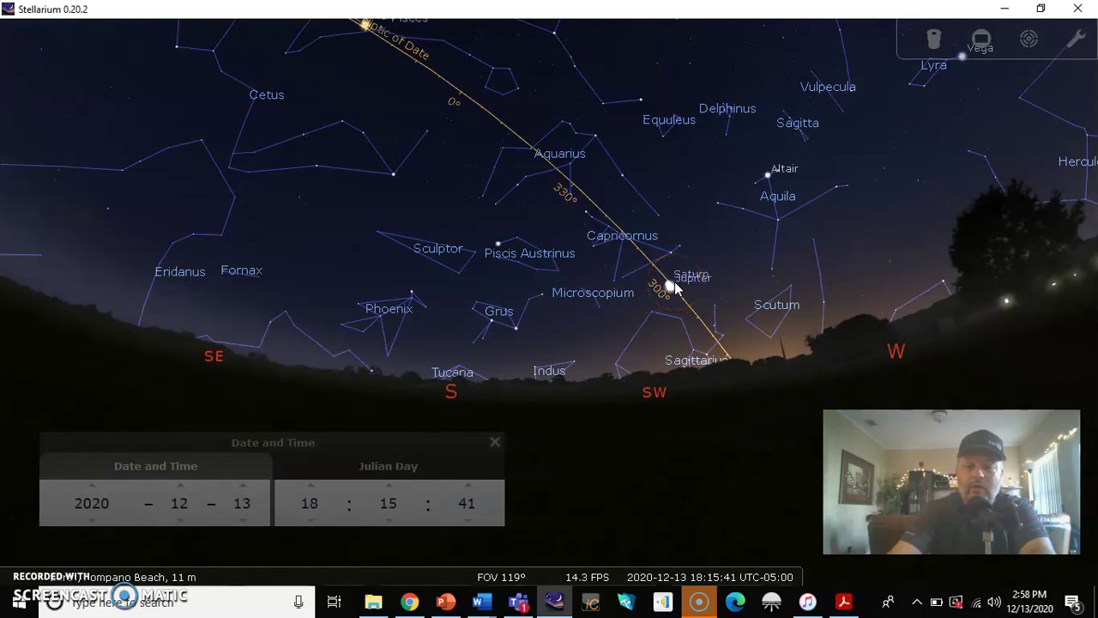
scroll(674, 282, "up", 5)
scroll(676, 288, "up", 3)
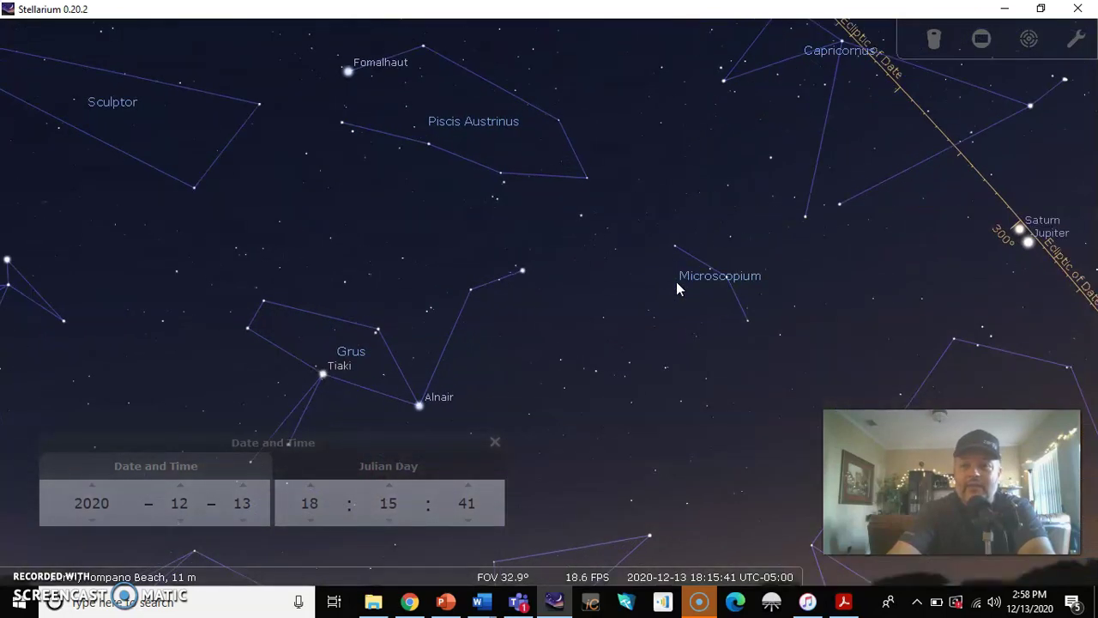
left_click_drag(826, 326, 511, 152)
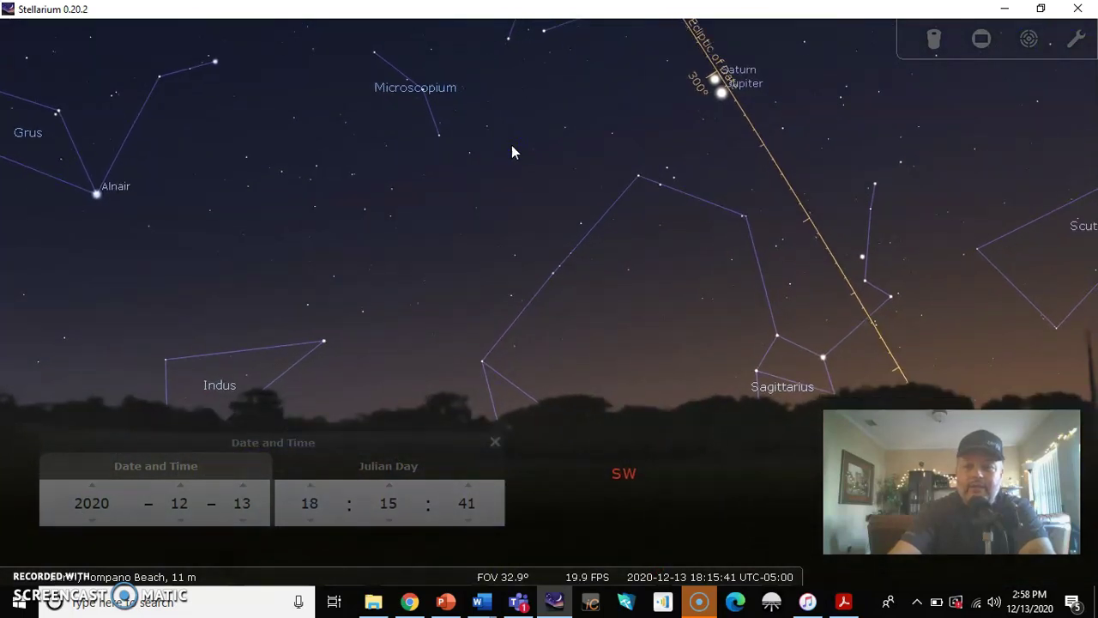
scroll(511, 152, "up", 1)
left_click_drag(618, 265, 598, 209)
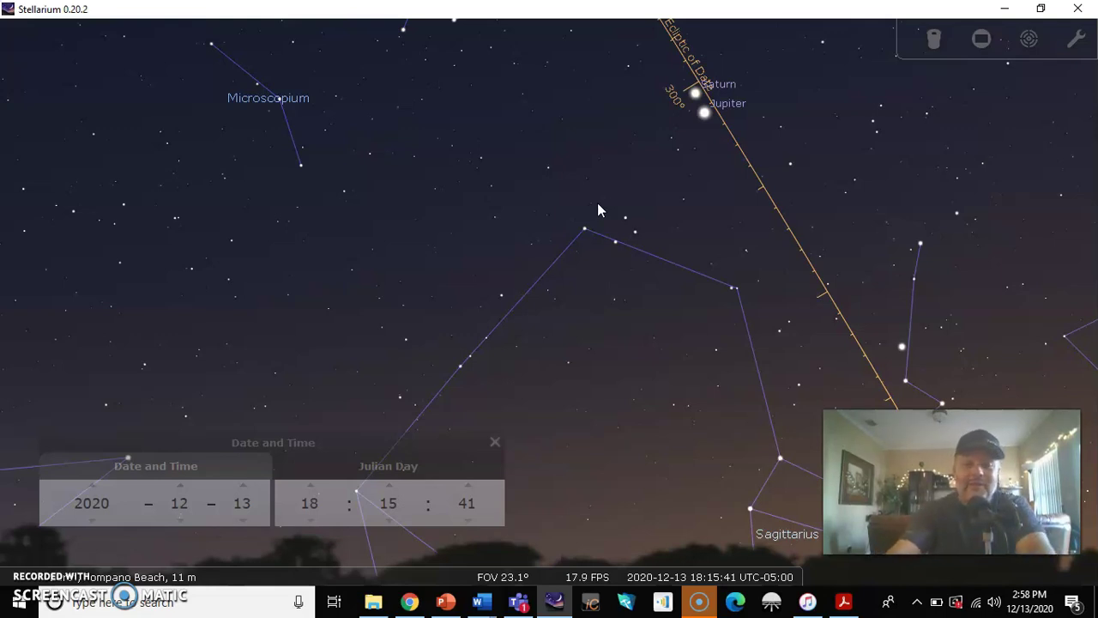
Step: Step the date forward one day at a time from 13 to 21 December 2020
left_click(243, 486)
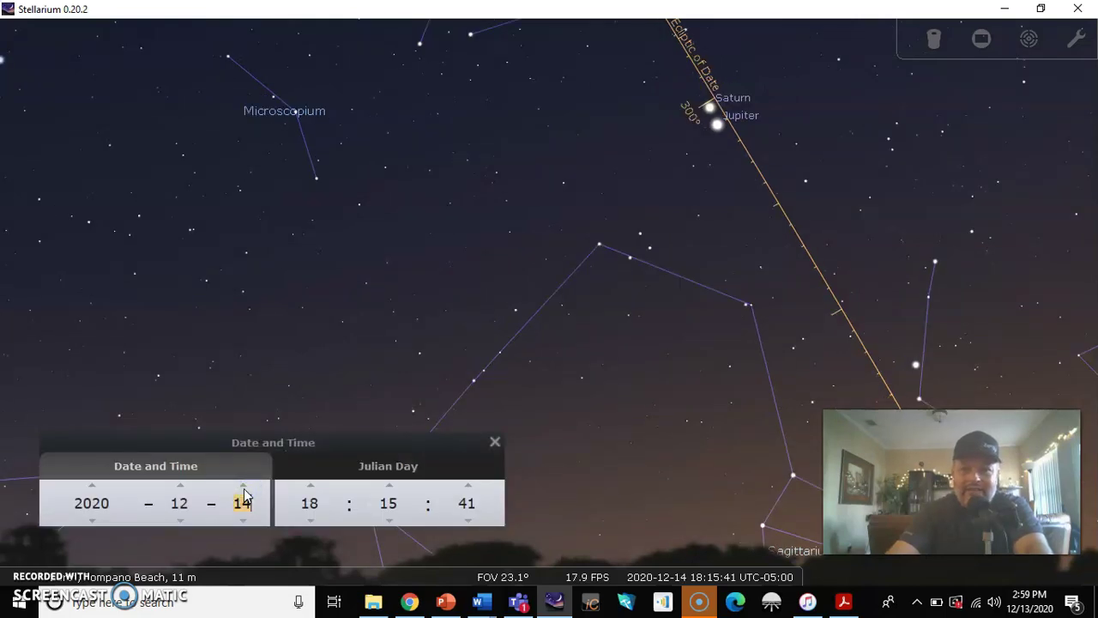
left_click(245, 488)
left_click(245, 488)
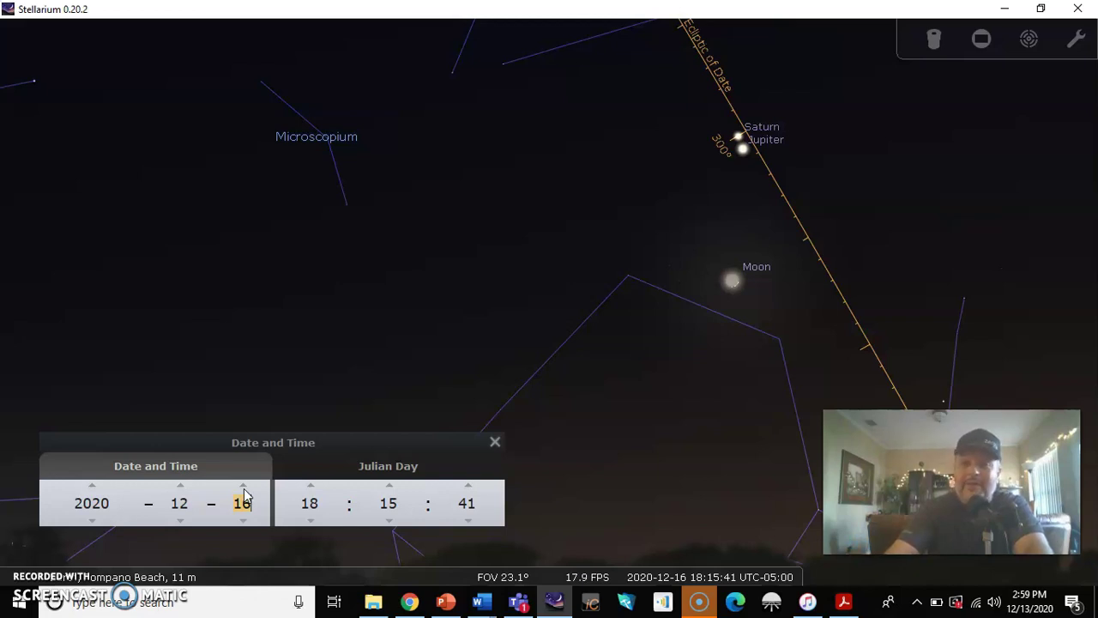
left_click(244, 489)
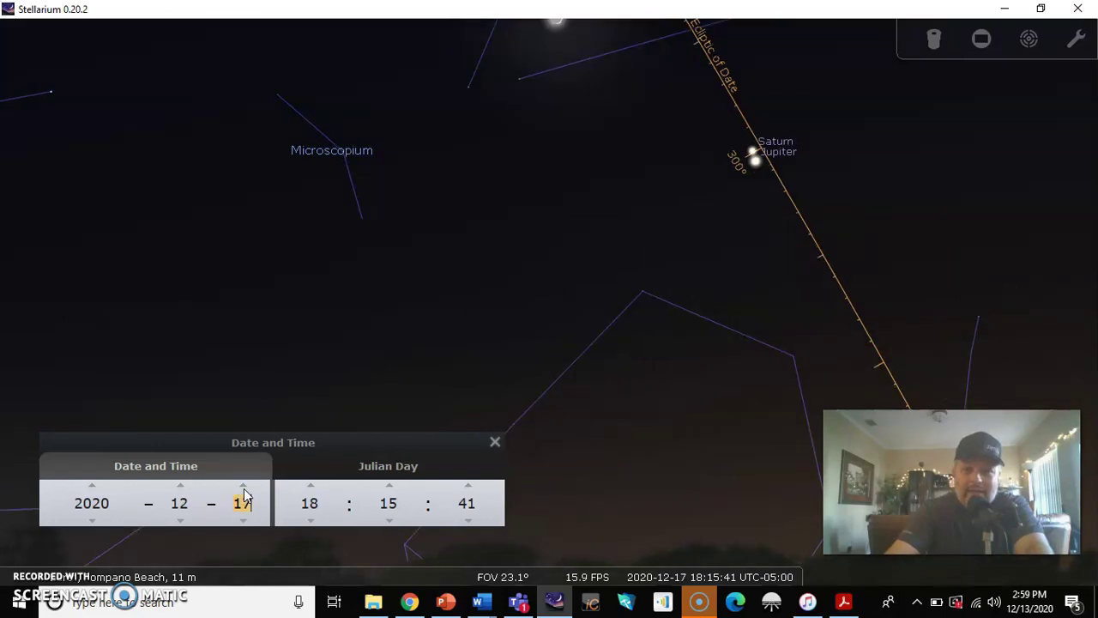
left_click(244, 489)
left_click(244, 489)
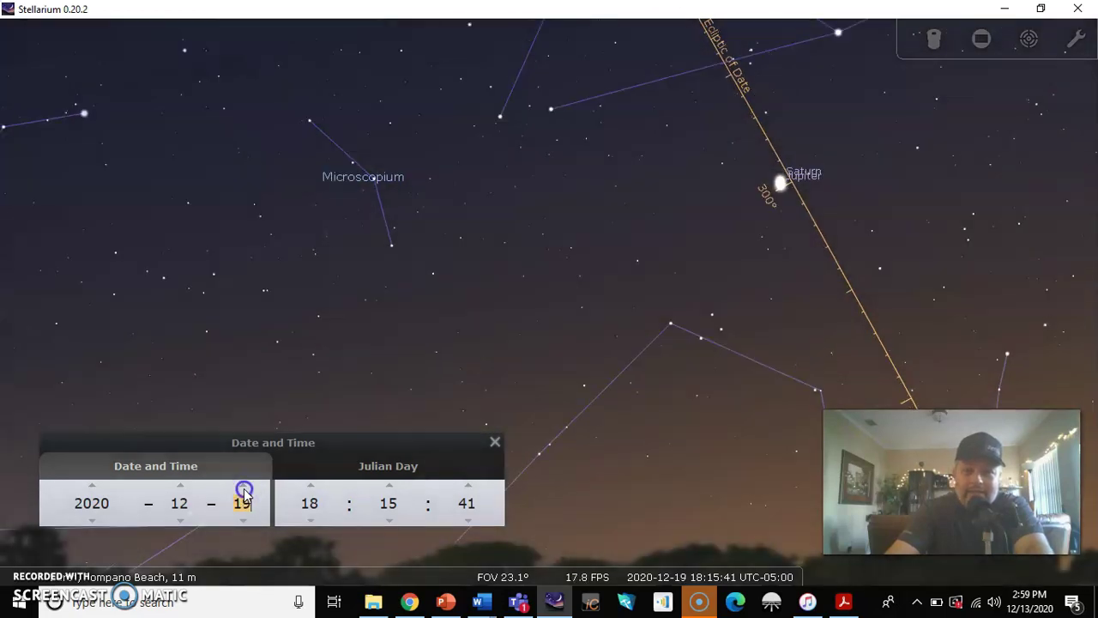
left_click(245, 488)
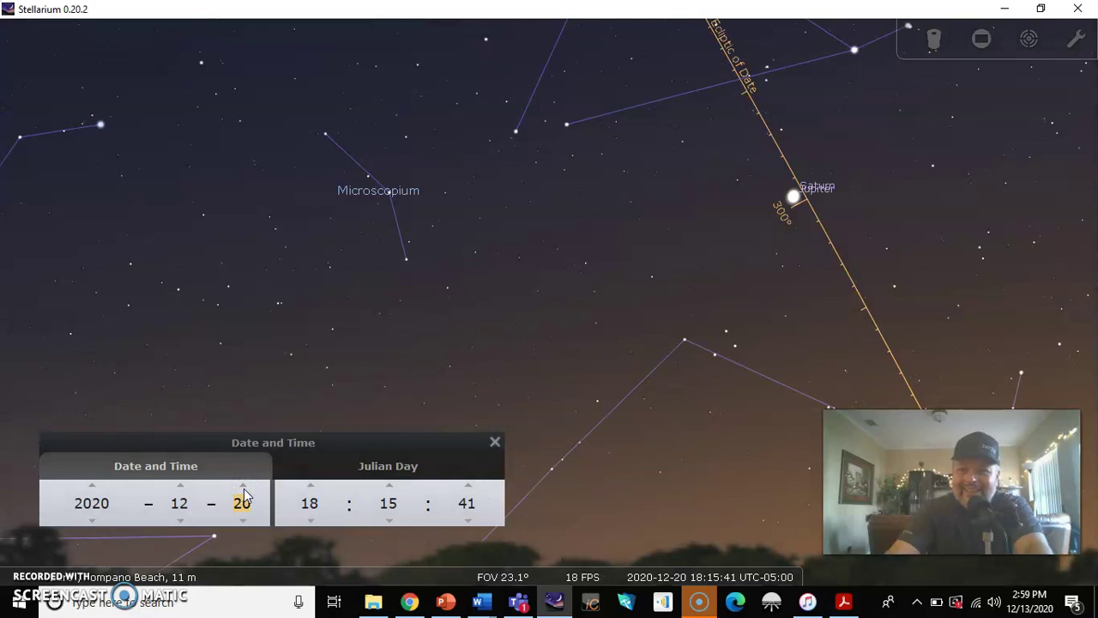
left_click(244, 488)
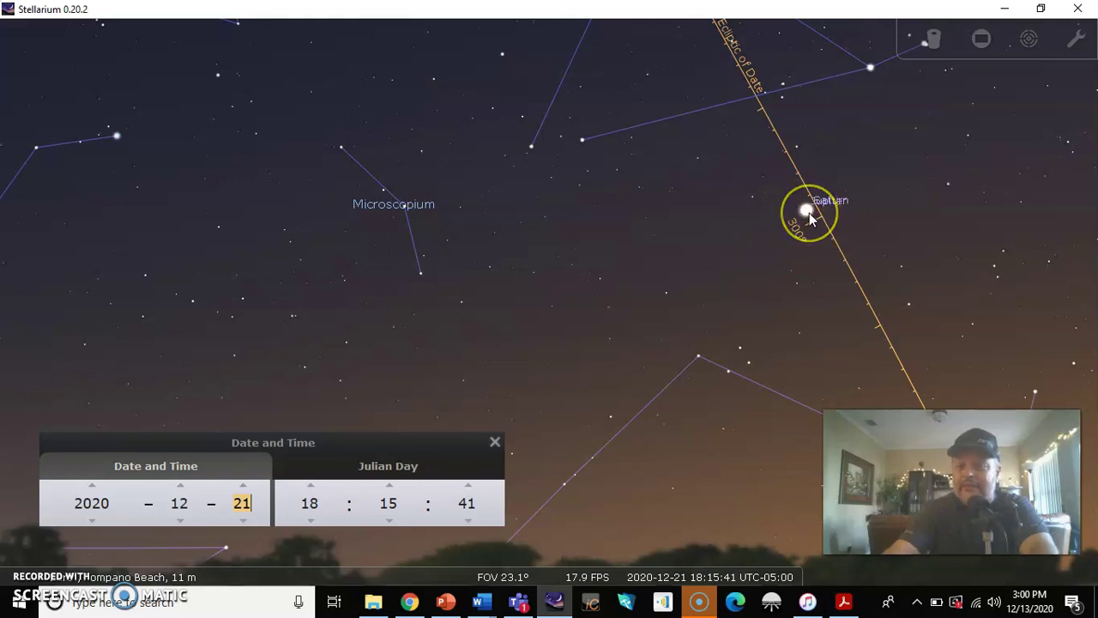
Step: Select and centre Saturn, then zoom from about 10° to 1° FOV to reveal Callisto and Ganymede
left_click(809, 213)
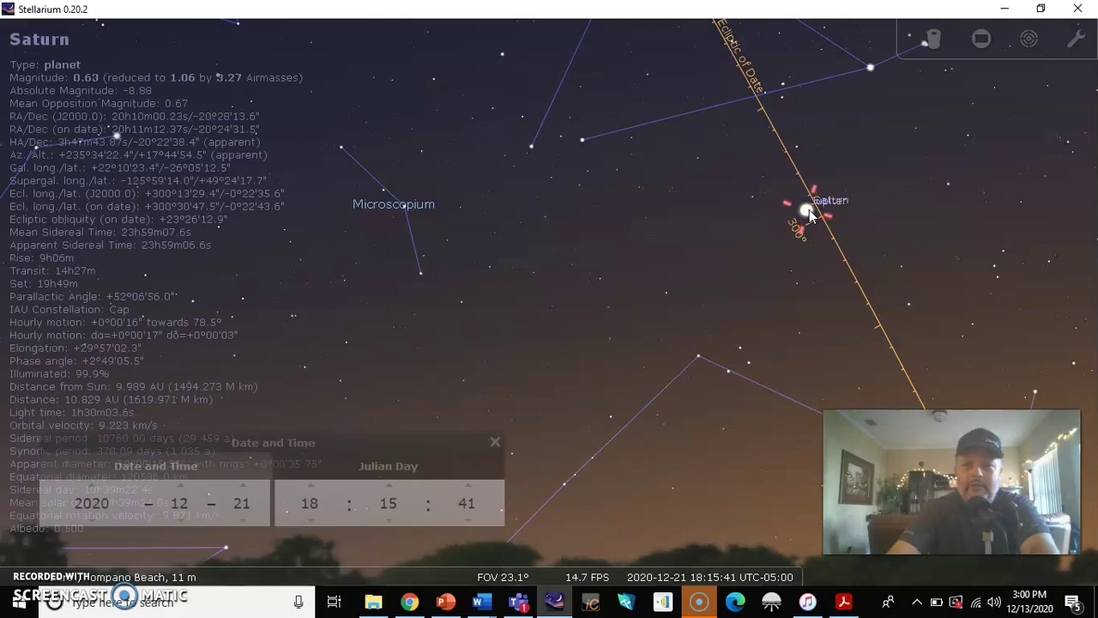
key("space")
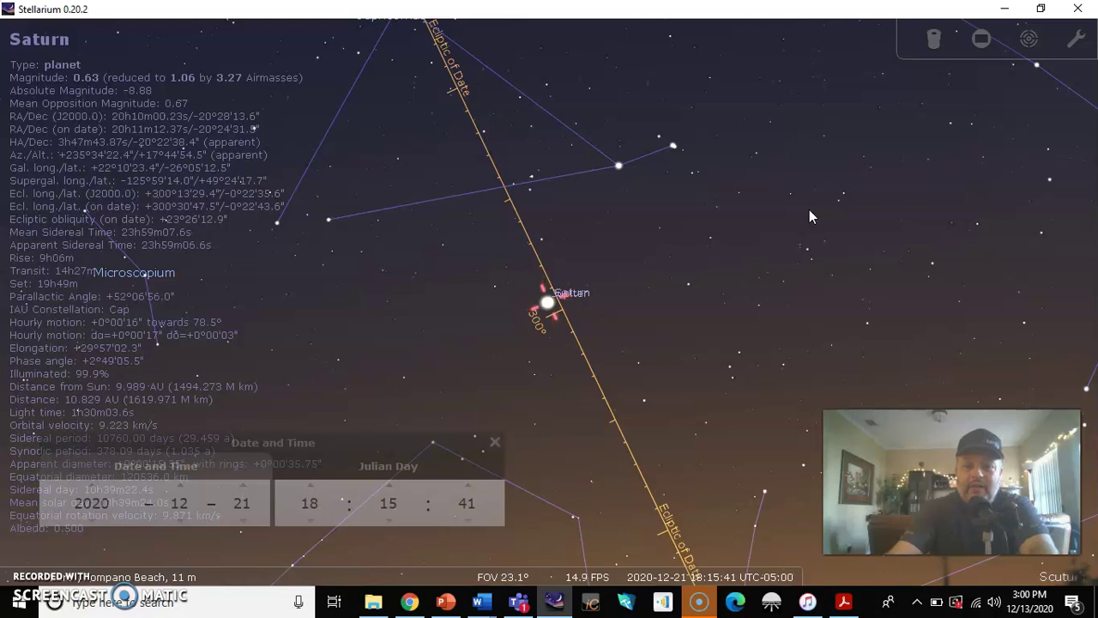
scroll(809, 210, "up", 3)
scroll(809, 217, "up", 3)
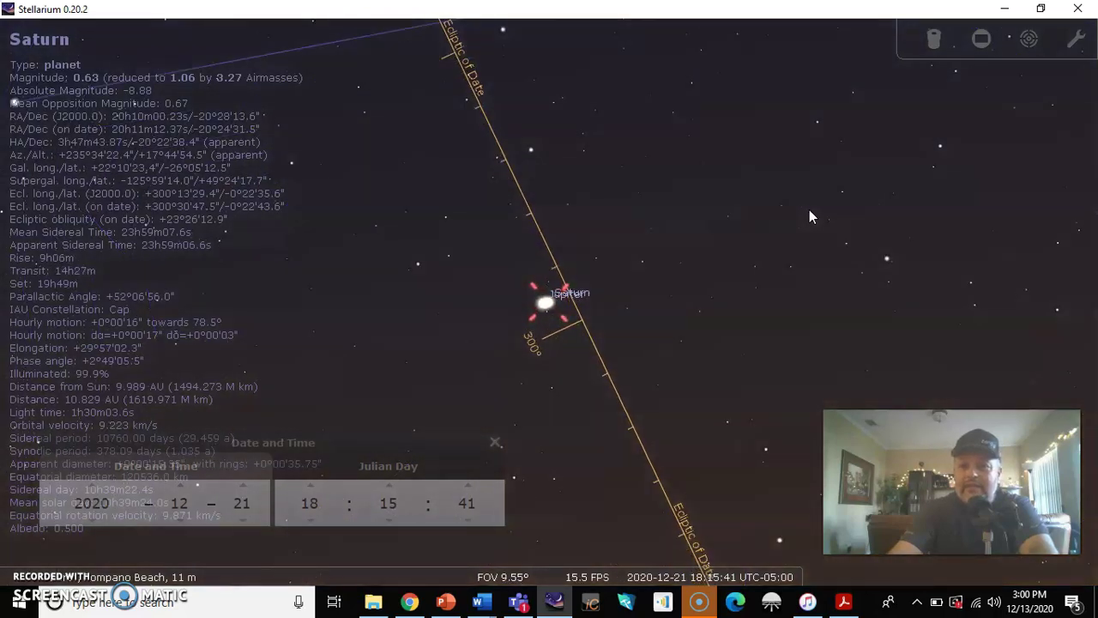
scroll(809, 217, "up", 3)
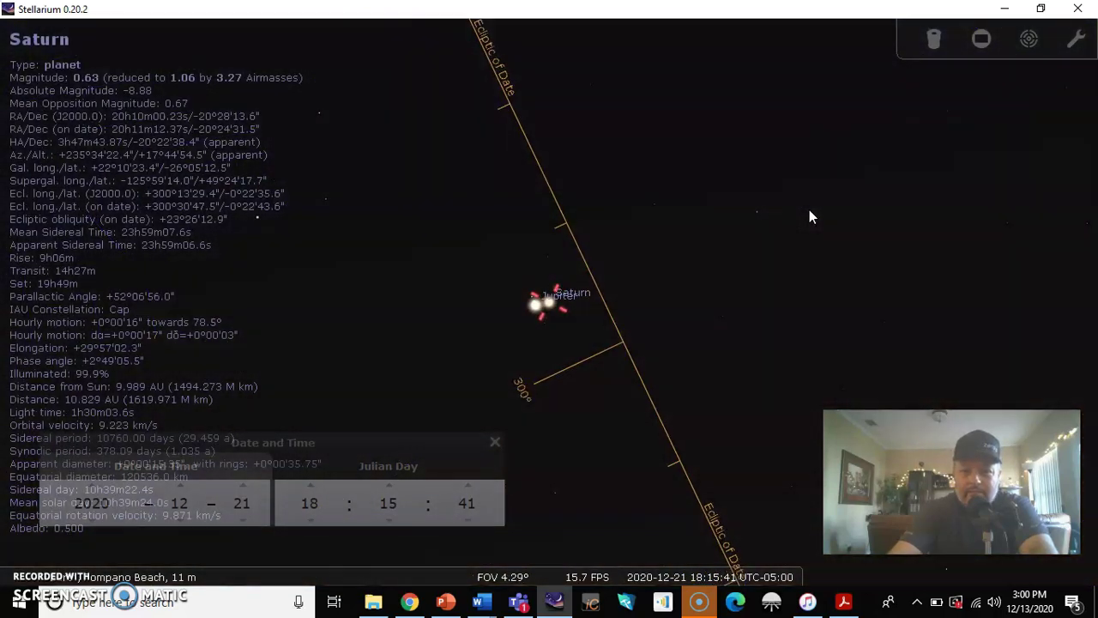
scroll(809, 217, "up", 2)
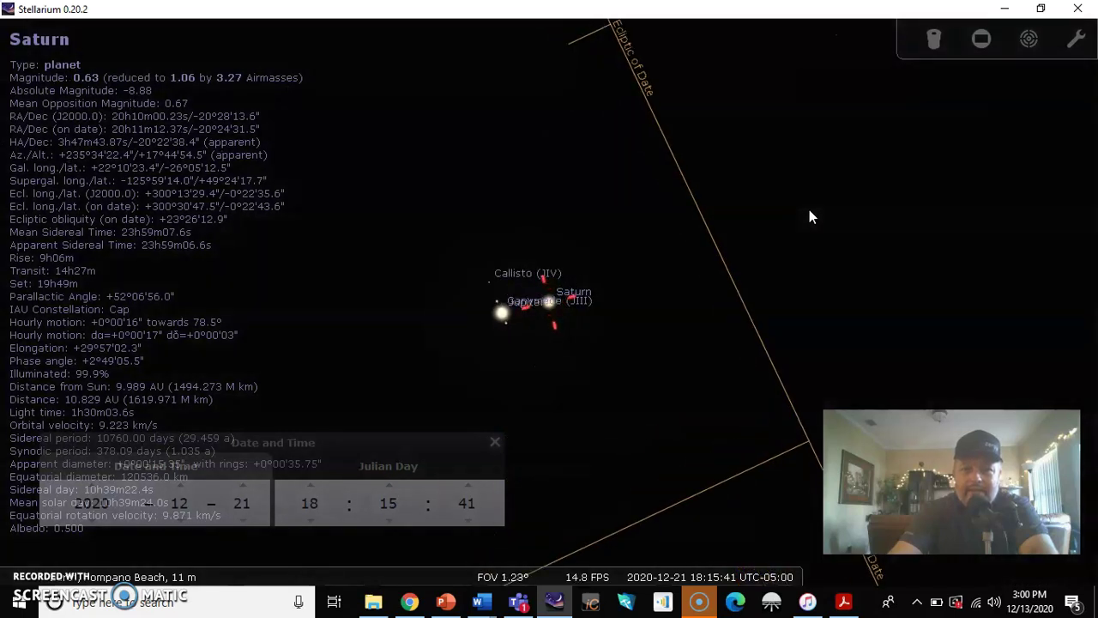
scroll(809, 217, "up", 1)
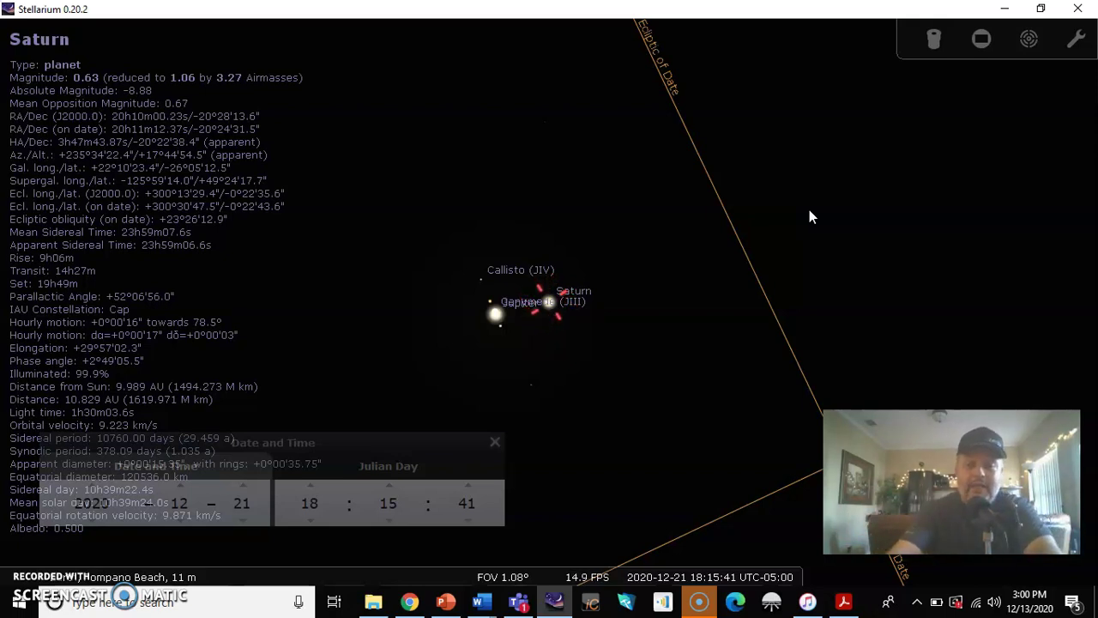
Step: Zoom to about 0.08° FOV and frame Saturn to see its rings and moons
scroll(809, 209, "up", 2)
scroll(809, 209, "up", 3)
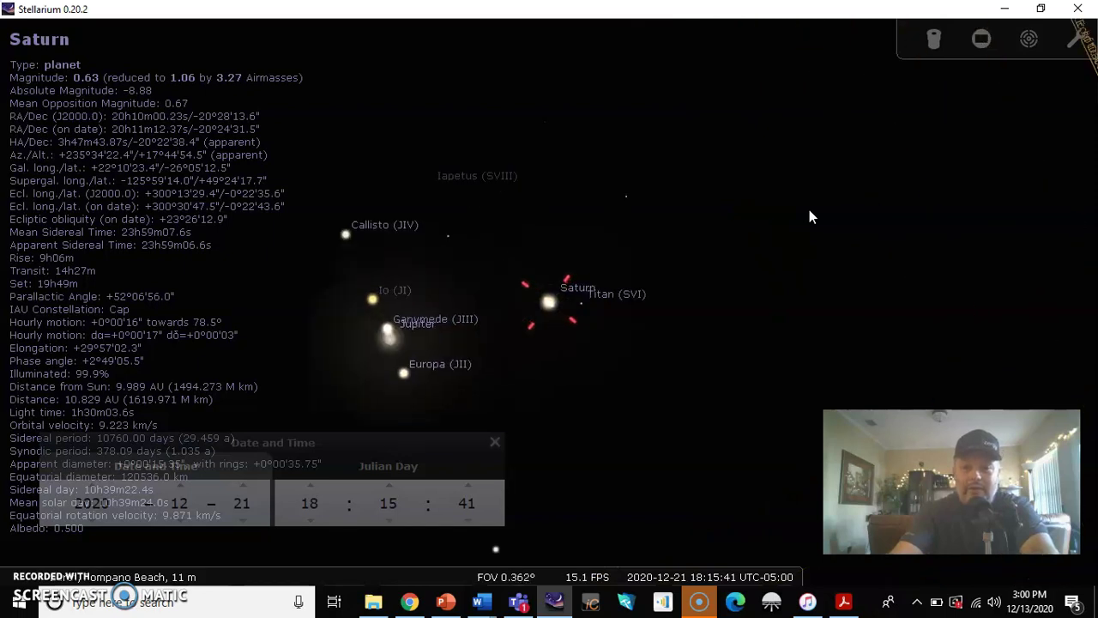
left_click(798, 220)
left_click_drag(798, 224, 784, 358)
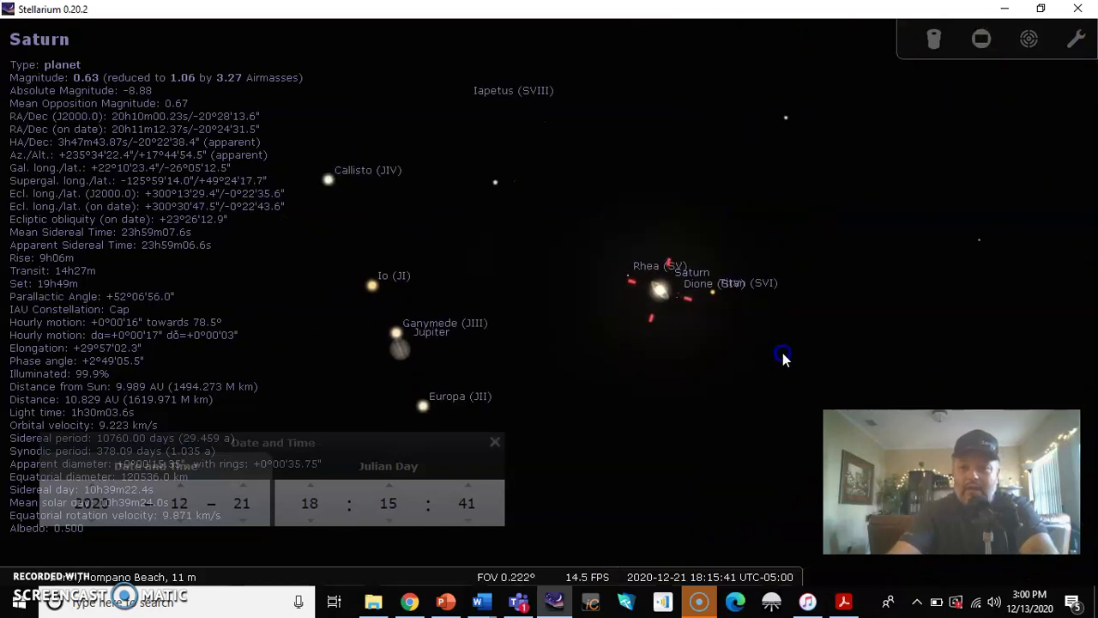
scroll(782, 360, "up", 1)
scroll(783, 360, "up", 3)
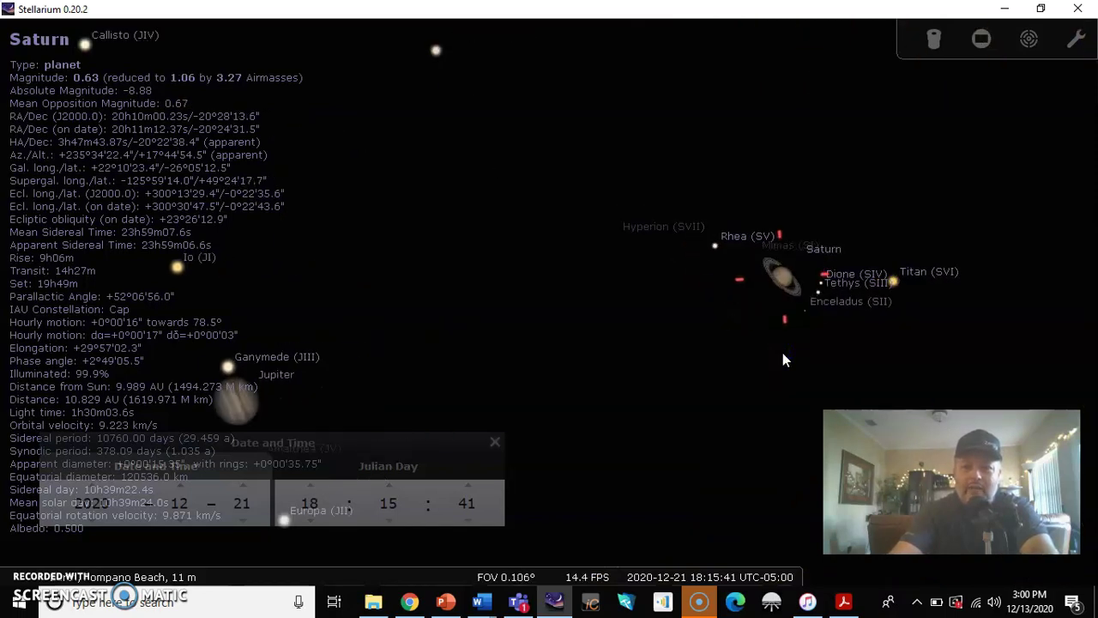
scroll(783, 360, "up", 1)
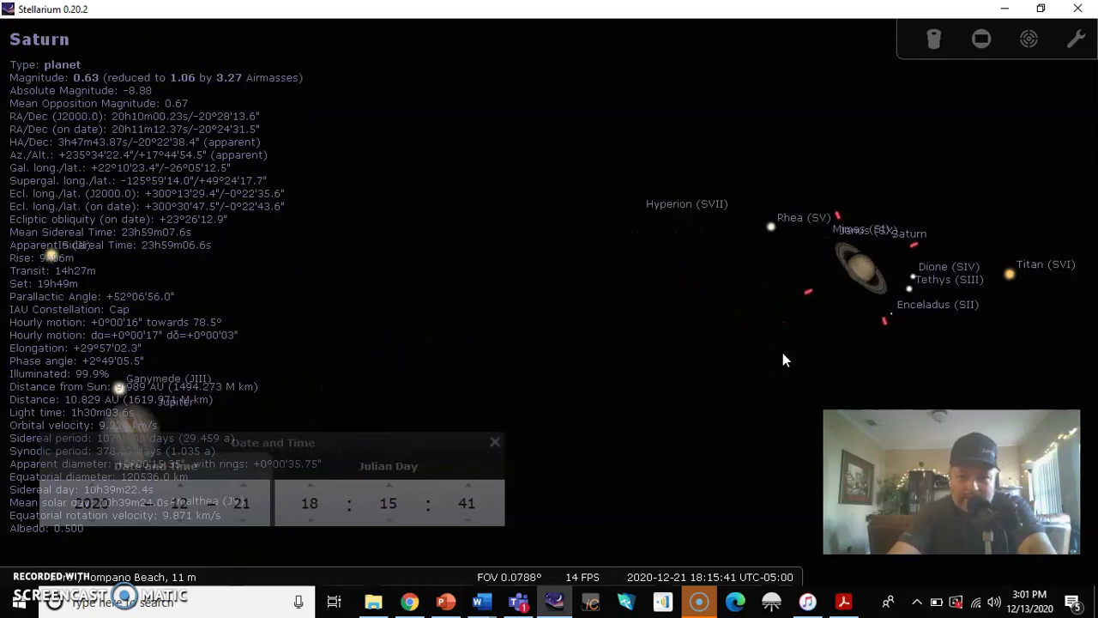
left_click(694, 388)
left_click_drag(693, 388, 704, 368)
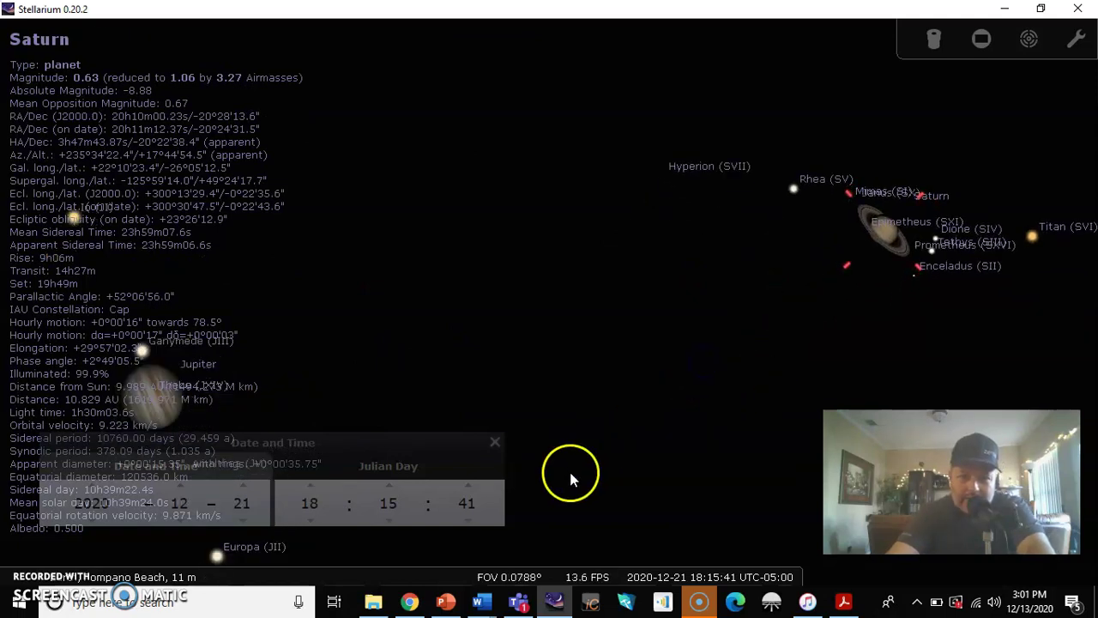
mouse_move(528, 579)
left_click(620, 455)
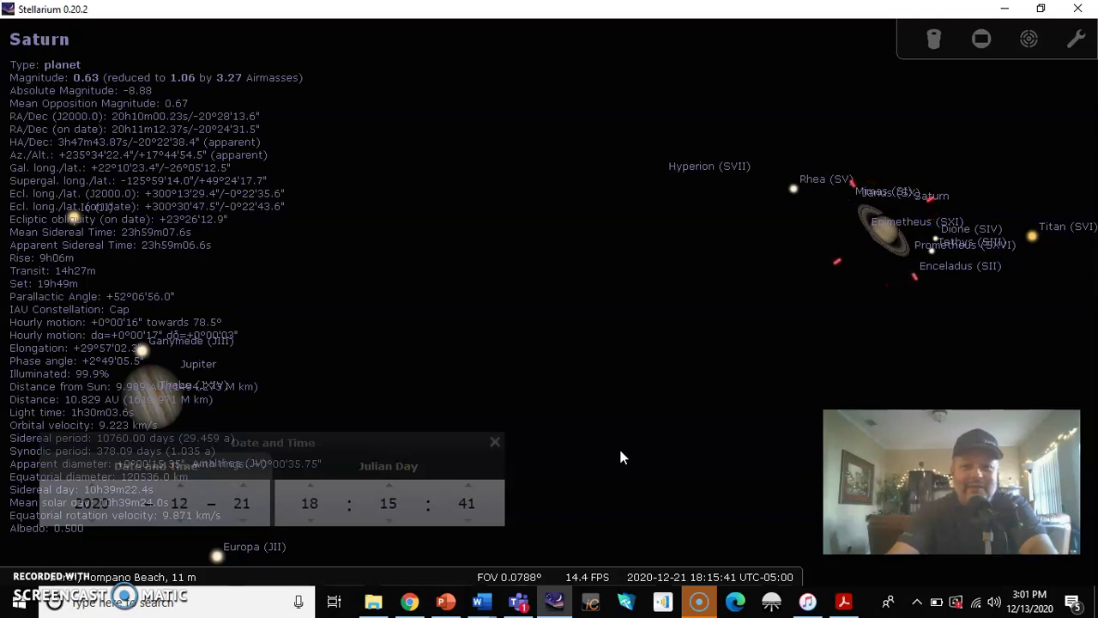
Step: Zoom back out to about 39° FOV over the southwest sky in Capricornus
scroll(621, 457, "down", 1)
scroll(621, 457, "down", 5)
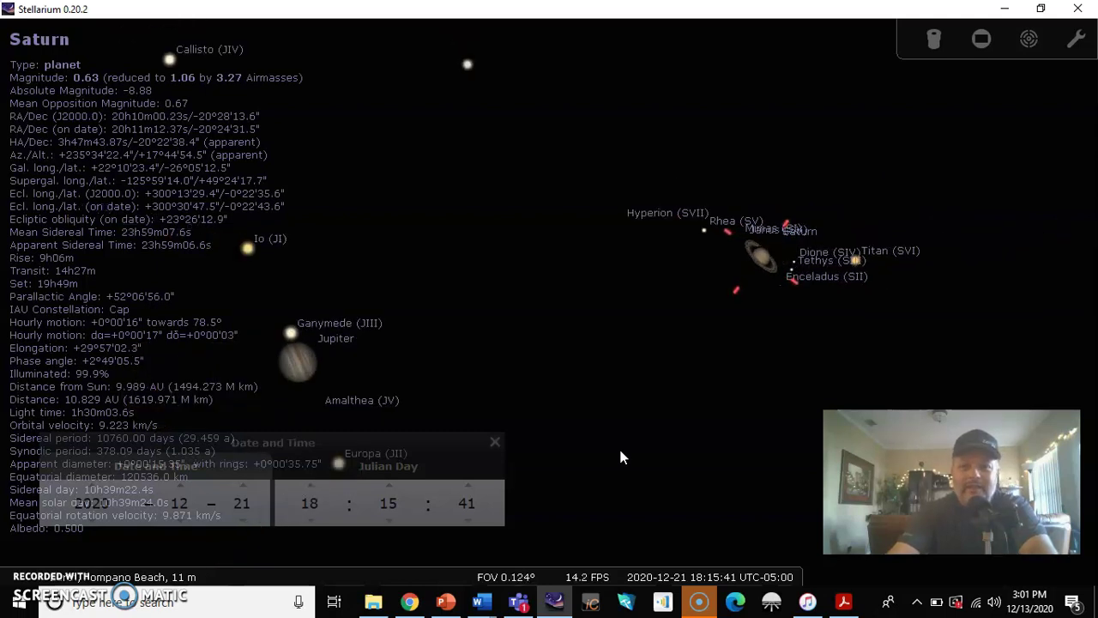
scroll(621, 458, "down", 3)
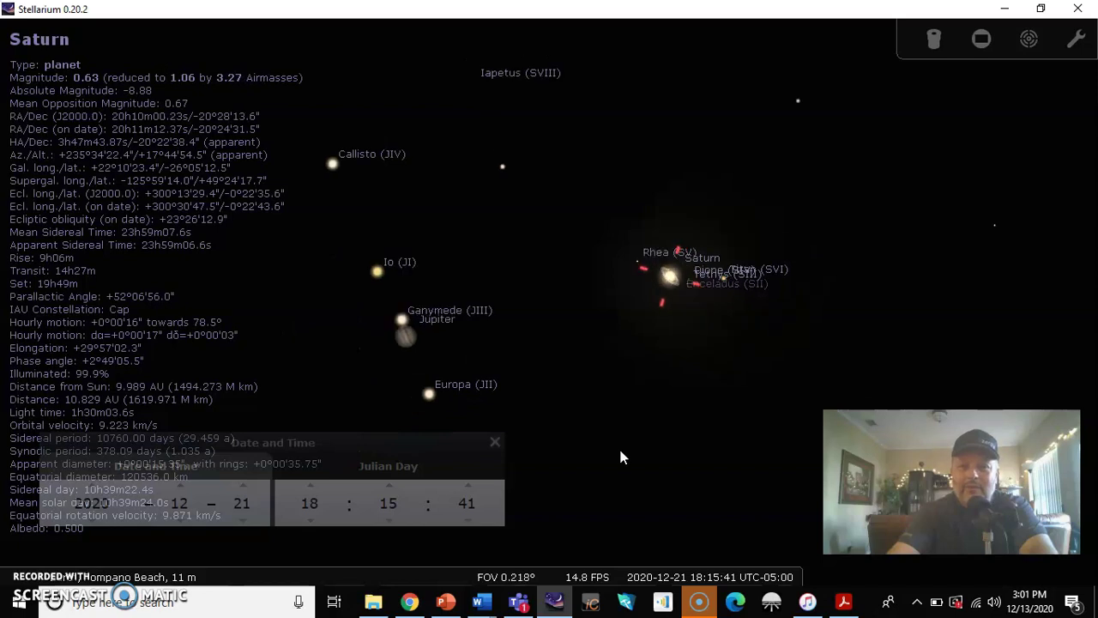
scroll(621, 457, "down", 2)
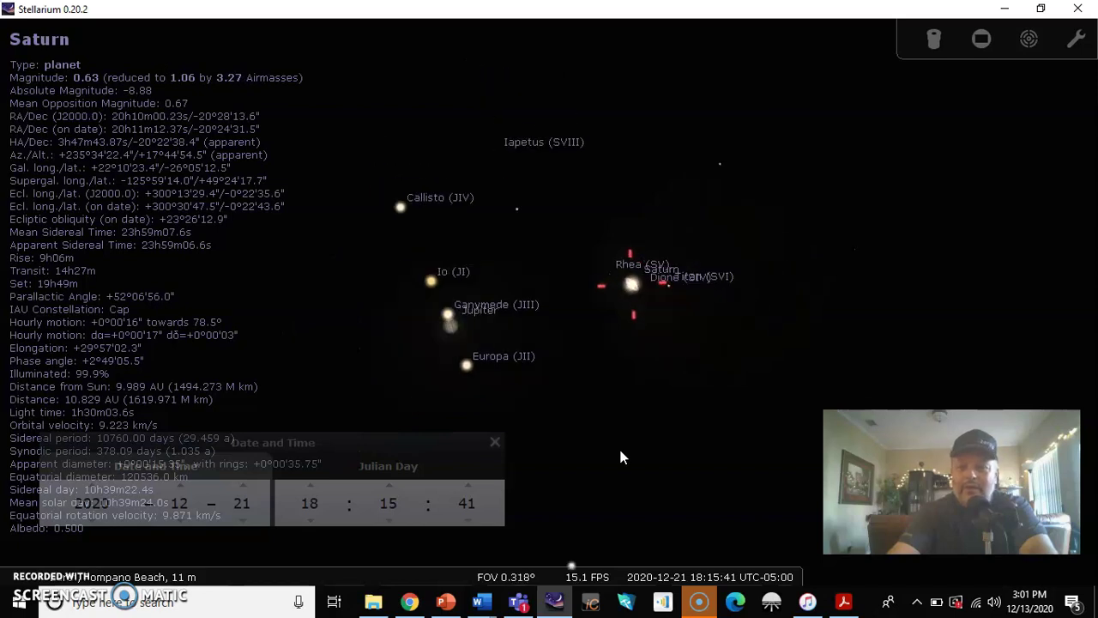
scroll(621, 458, "down", 5)
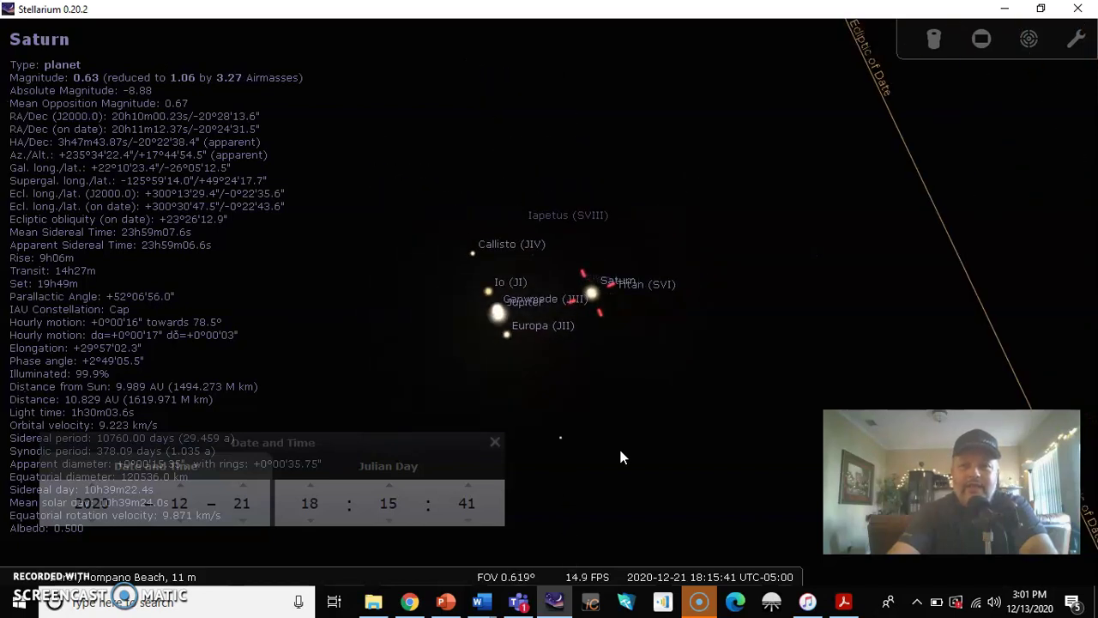
scroll(621, 458, "down", 6)
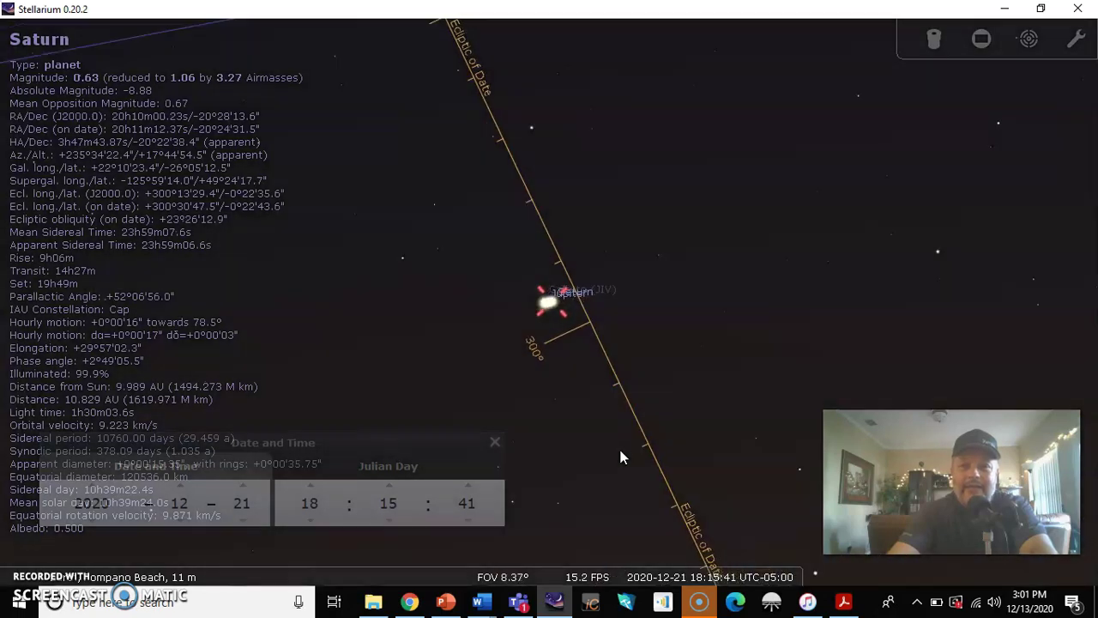
scroll(621, 457, "down", 2)
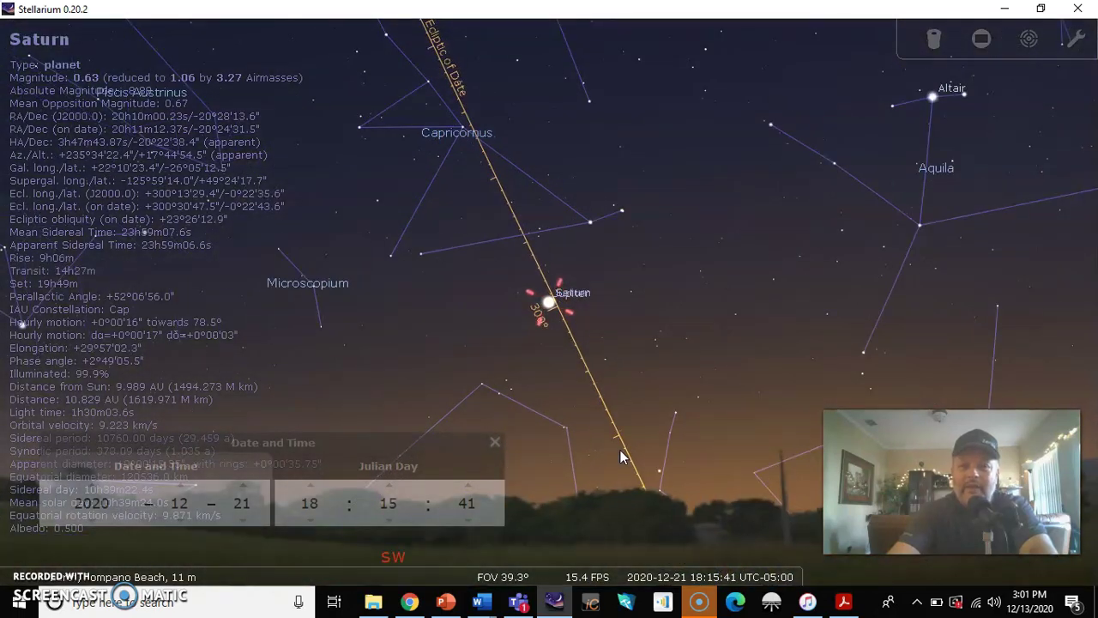
mouse_move(392, 569)
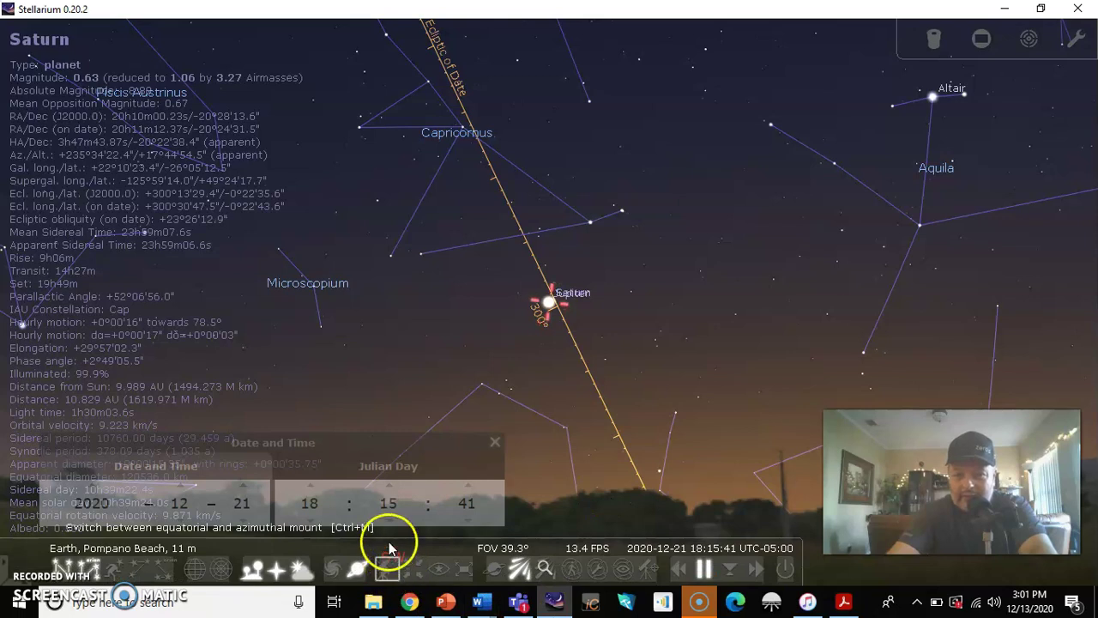